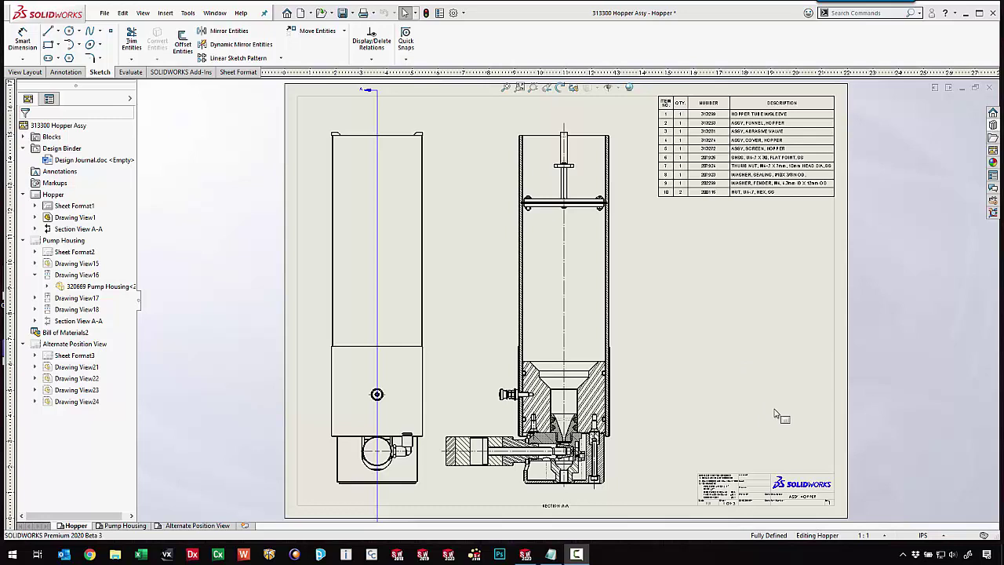
Review the drawing scales text file, then return to the Hopper drawing.
{"action": "left_click", "coordinate": [885, 539]}
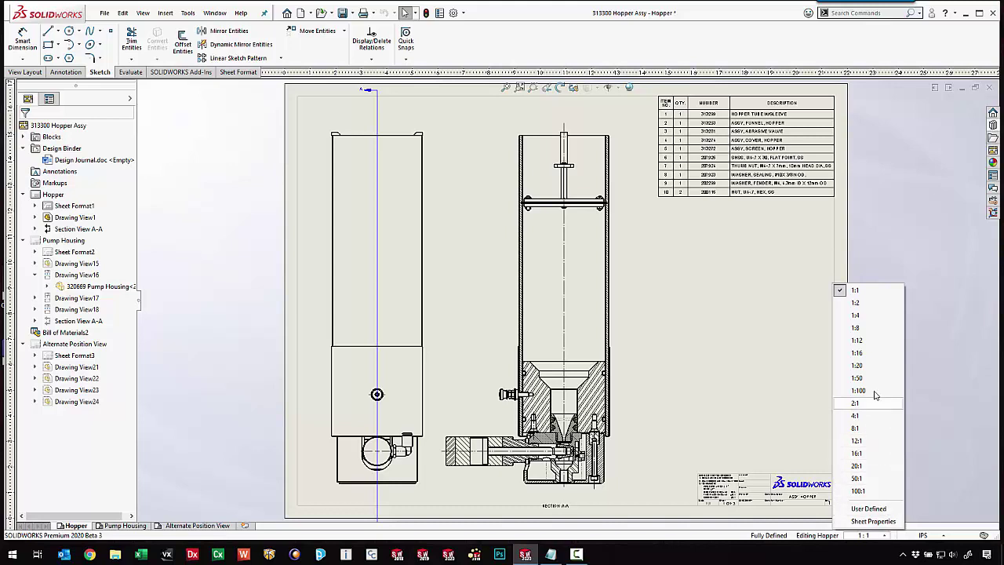
{"action": "left_click", "coordinate": [577, 554]}
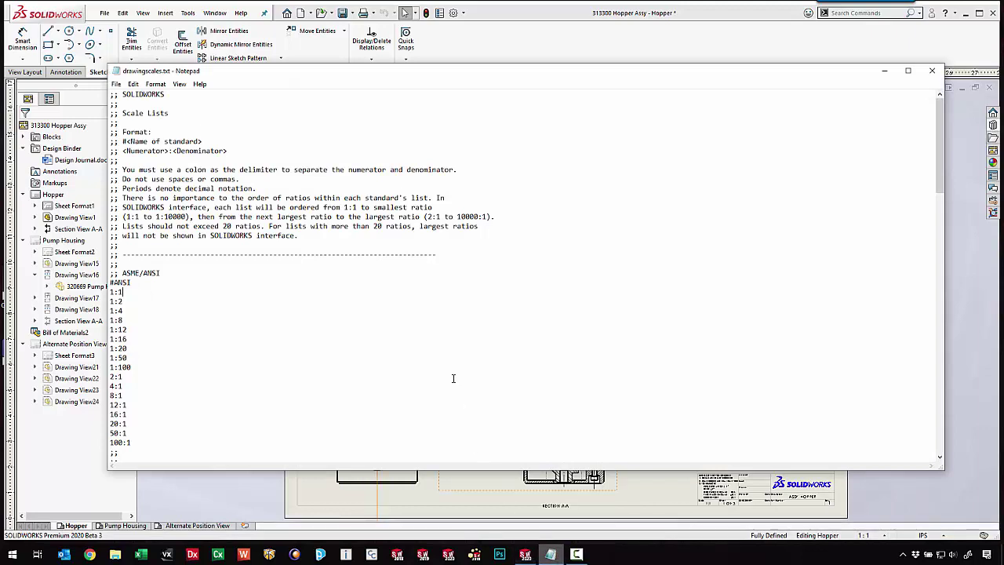
{"action": "scroll", "coordinate": [382, 347], "scroll_direction": "down", "scroll_amount": 12}
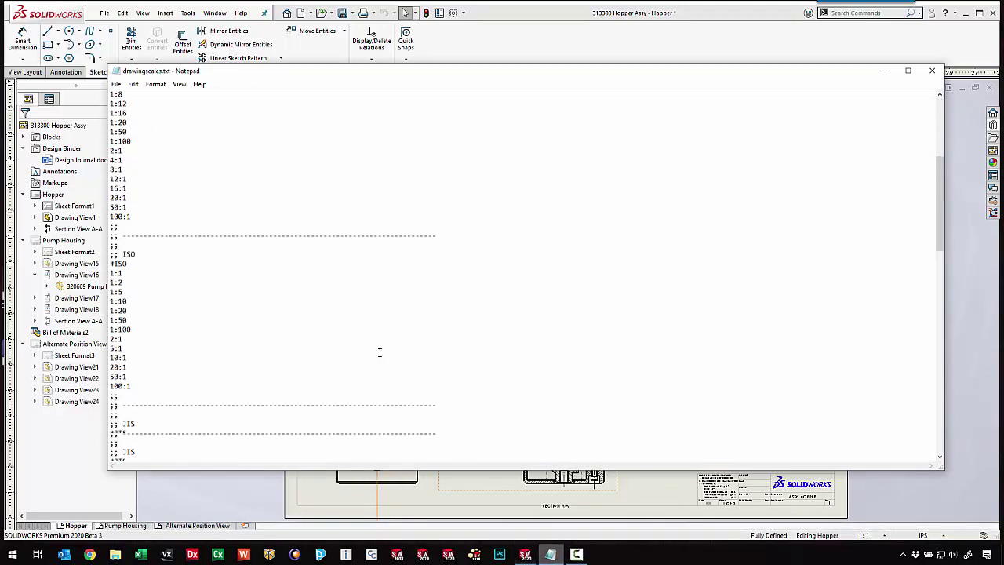
{"action": "scroll", "coordinate": [375, 359], "scroll_direction": "up", "scroll_amount": 12}
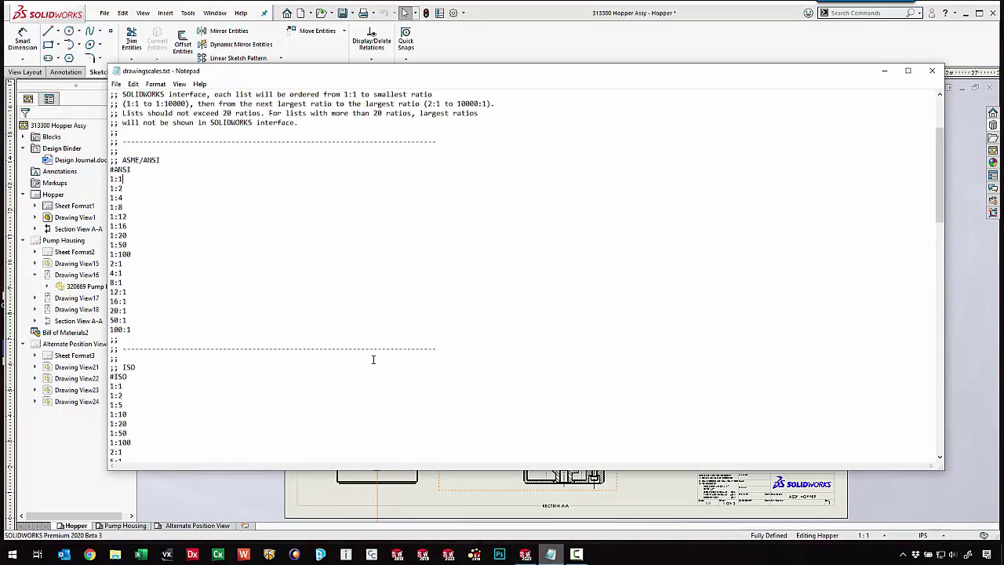
{"action": "left_click", "coordinate": [308, 493]}
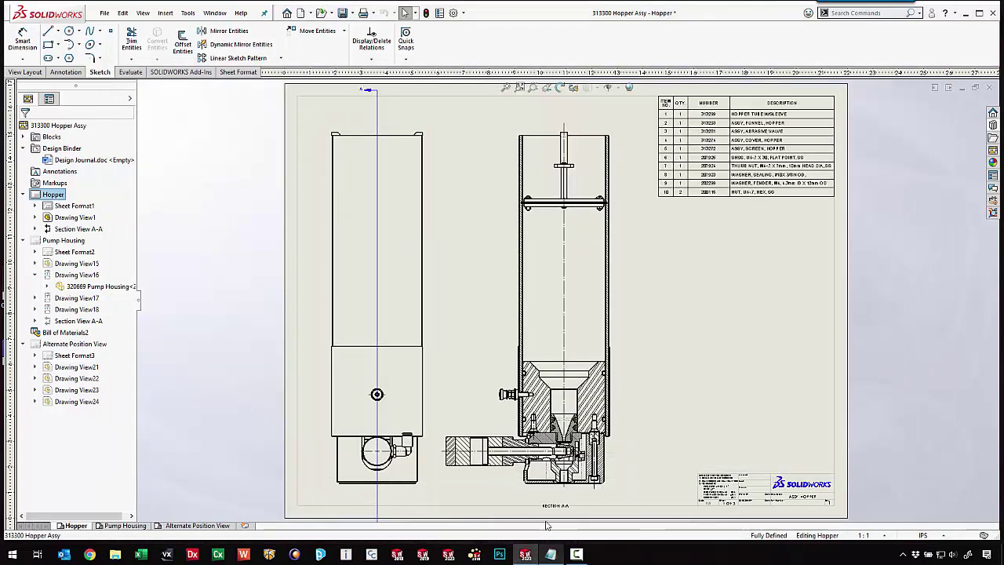
Set the Hopper sheet to a user-defined 4:5 scale.
{"action": "left_click", "coordinate": [888, 536]}
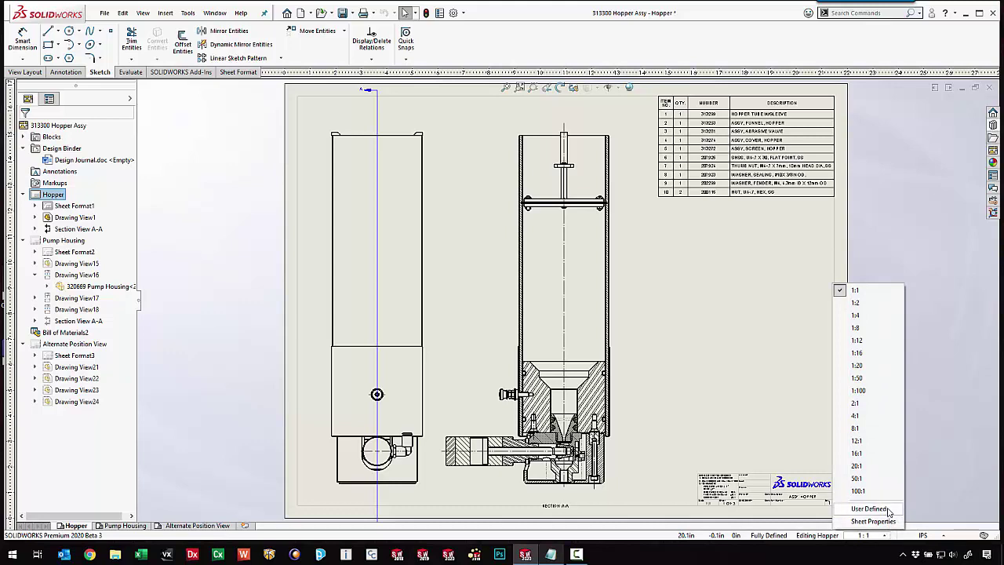
{"action": "left_click", "coordinate": [889, 512]}
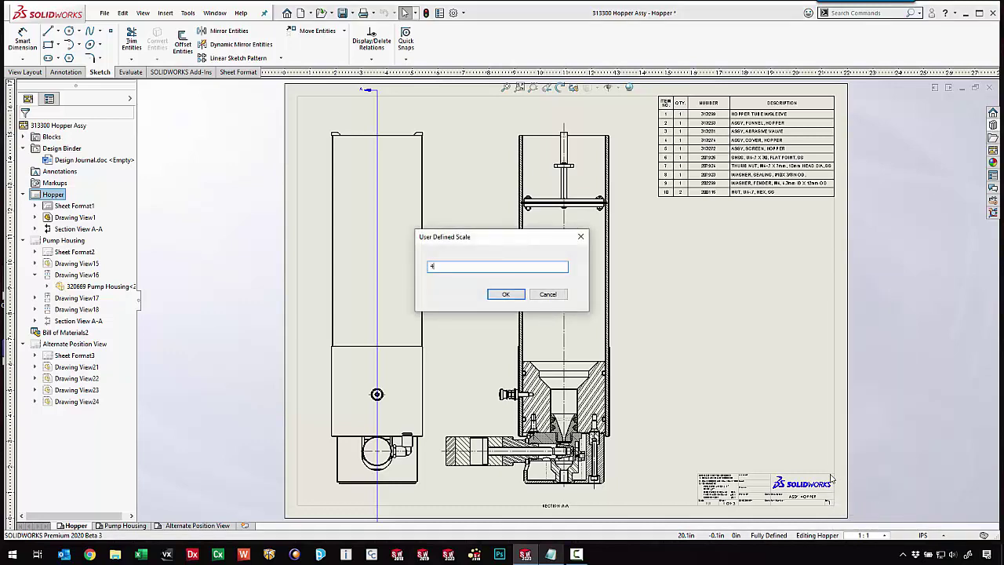
{"action": "type", "text": "4:5"}
{"action": "left_click", "coordinate": [516, 297]}
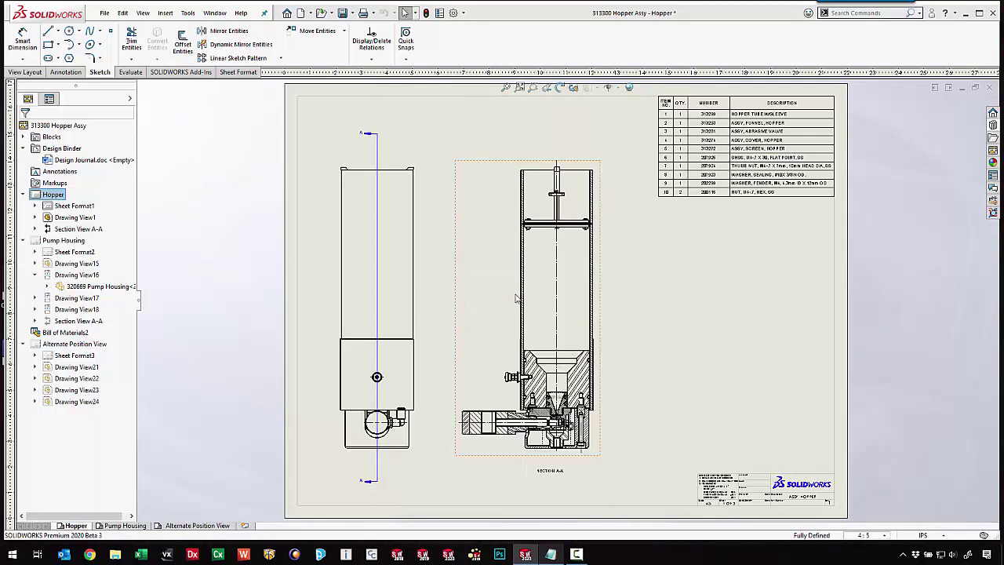
Circle the lower housing on Section A-A and place detail view N at the sheet's right.
{"action": "left_click", "coordinate": [25, 72]}
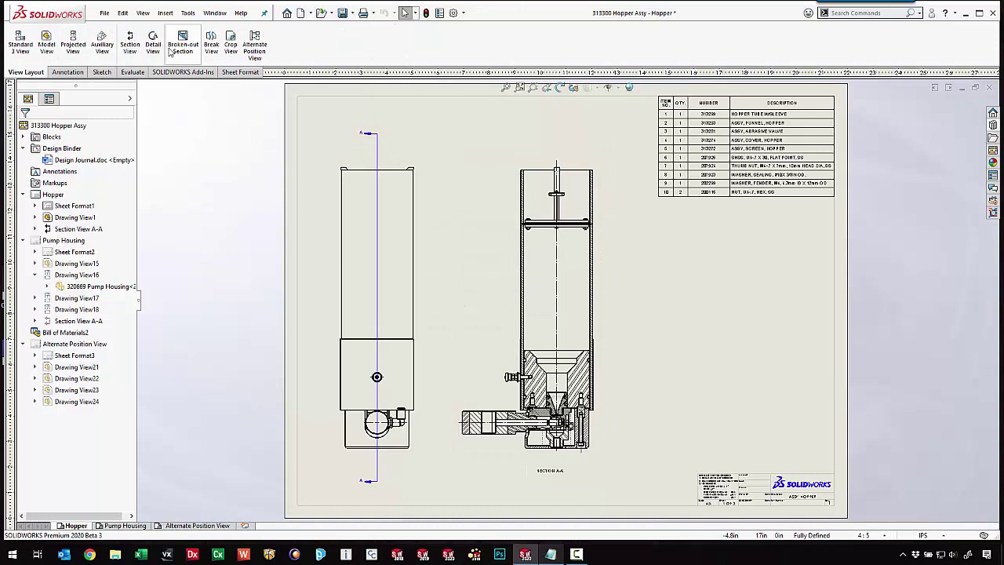
{"action": "left_click", "coordinate": [153, 45]}
{"action": "left_click", "coordinate": [577, 375]}
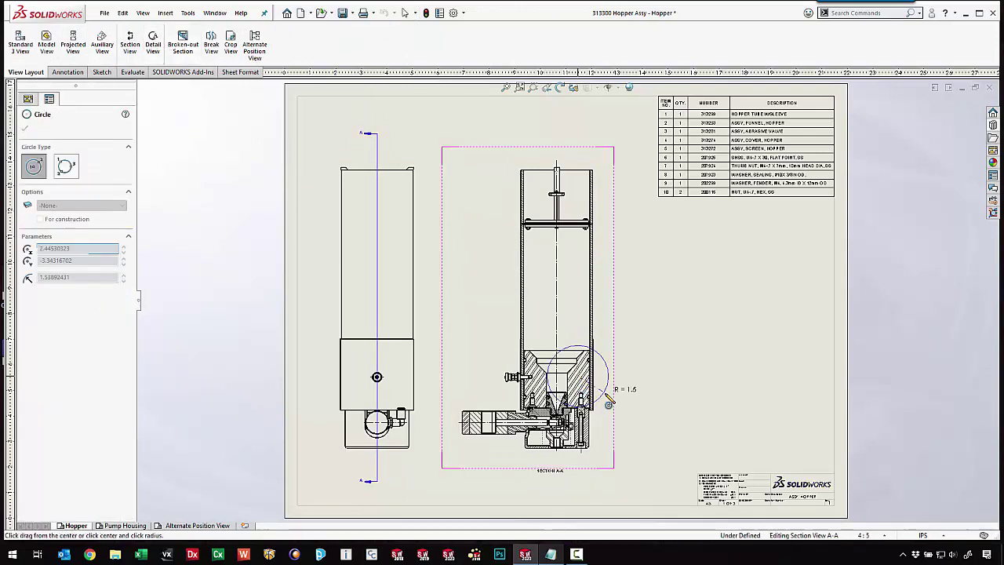
{"action": "left_click", "coordinate": [609, 377]}
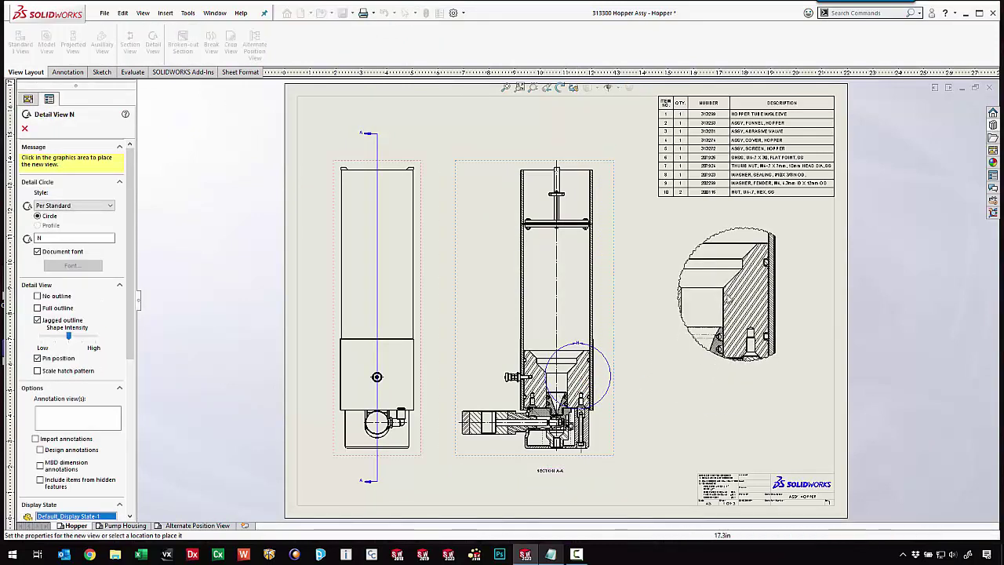
{"action": "left_click", "coordinate": [728, 297]}
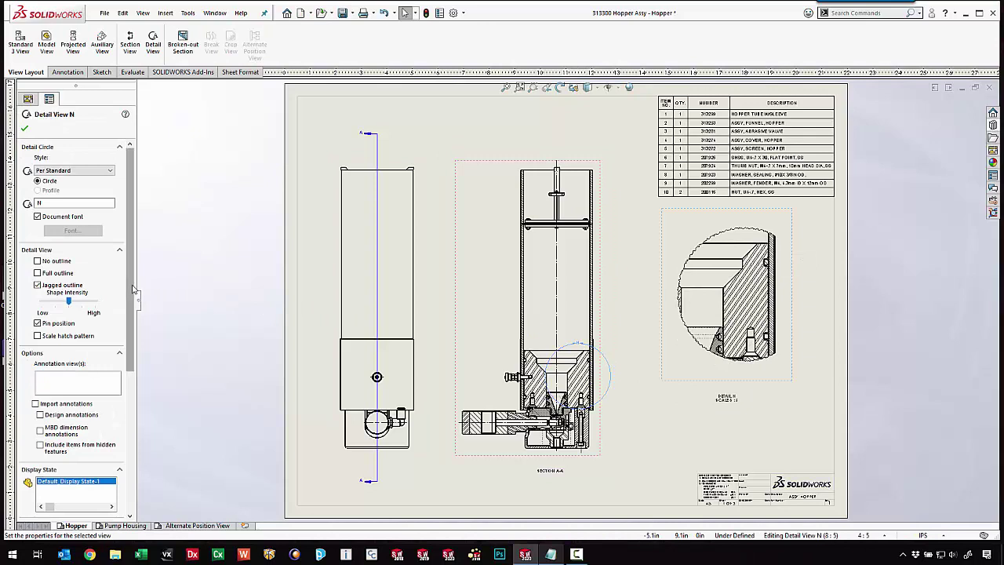
Give detail view N a custom 2:1 scale and fit the sheet in the window.
{"action": "left_click_drag", "start_coordinate": [134, 283], "coordinate": [132, 388]}
{"action": "scroll", "coordinate": [131, 388], "scroll_direction": "down", "scroll_amount": 2}
{"action": "double_click", "coordinate": [36, 372]}
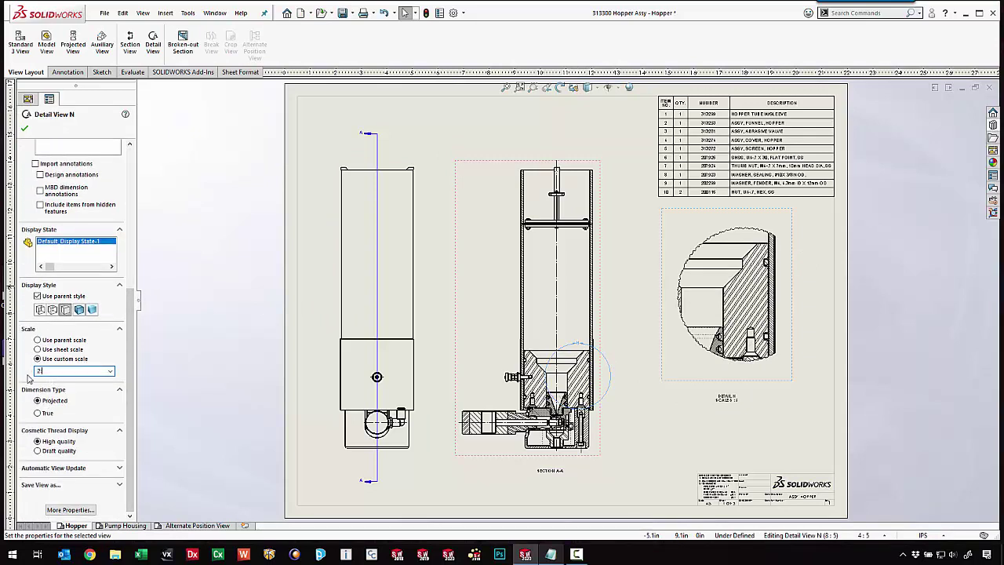
{"action": "type", "text": "2:1"}
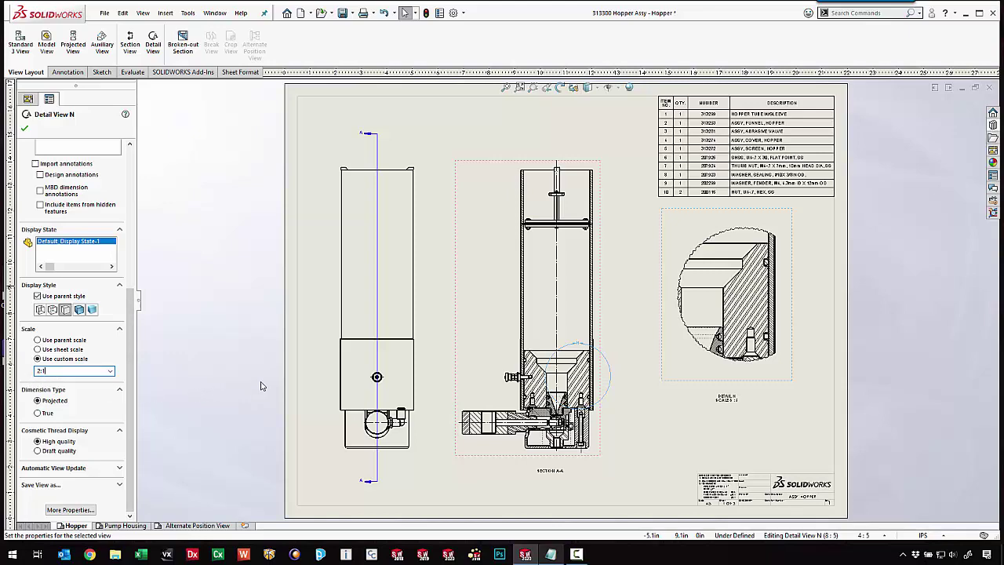
{"action": "key", "text": "Return"}
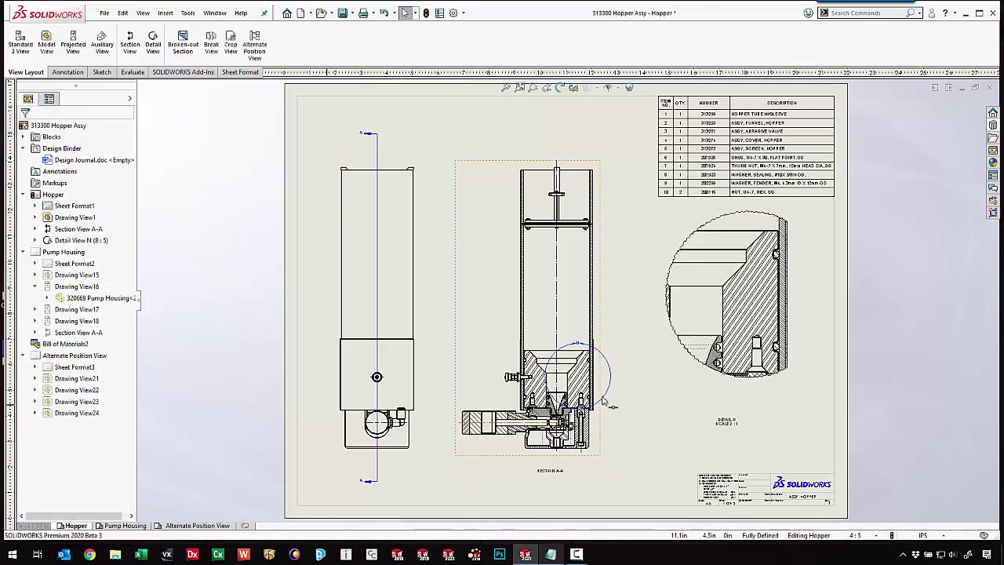
{"action": "key", "text": "f"}
{"action": "scroll", "coordinate": [620, 274], "scroll_direction": "down", "scroll_amount": 2}
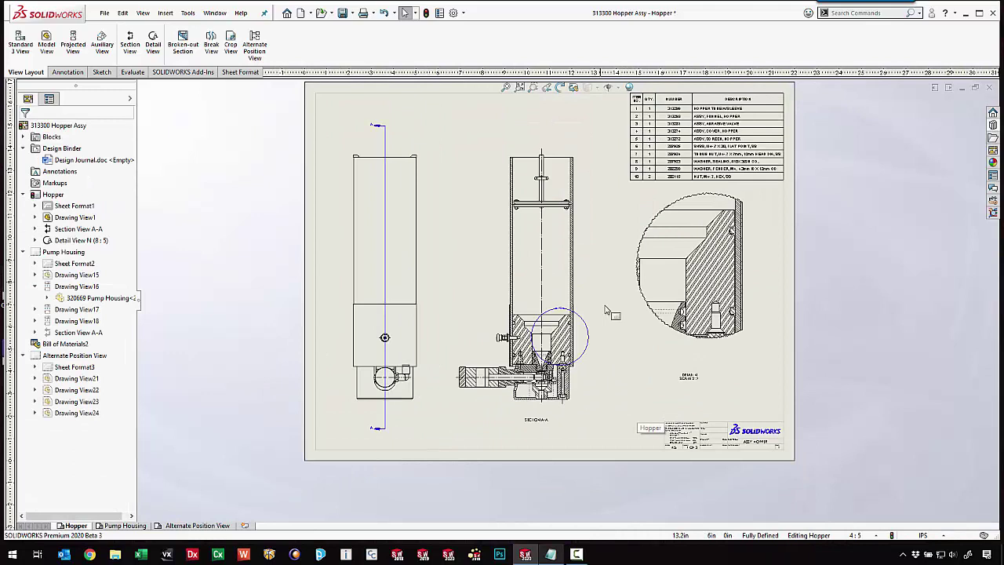
{"action": "scroll", "coordinate": [610, 262], "scroll_direction": "down", "scroll_amount": 1}
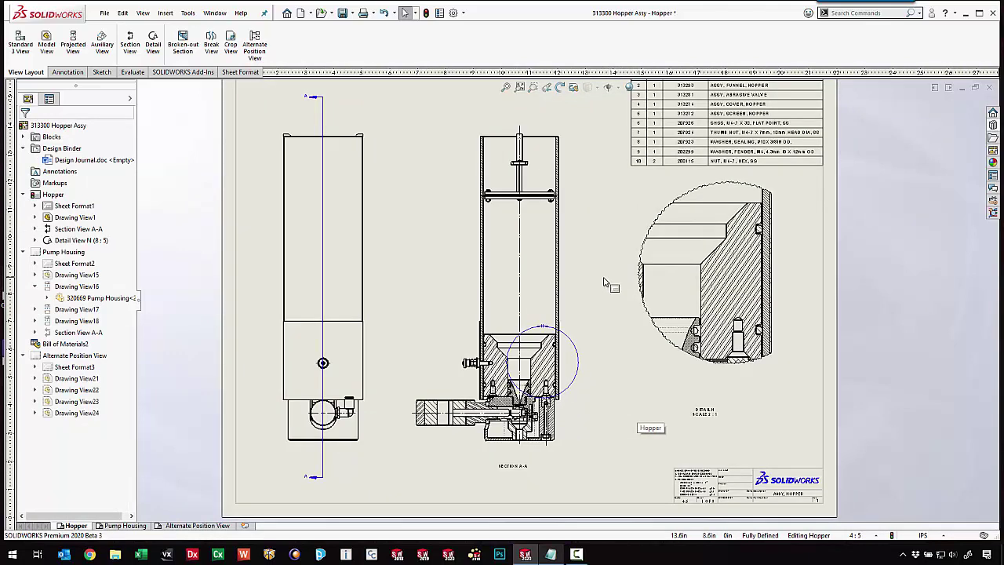
Open the Pump Housing sheet and pick Chain Dimension from the Smart Dimension list.
{"action": "left_click", "coordinate": [126, 525]}
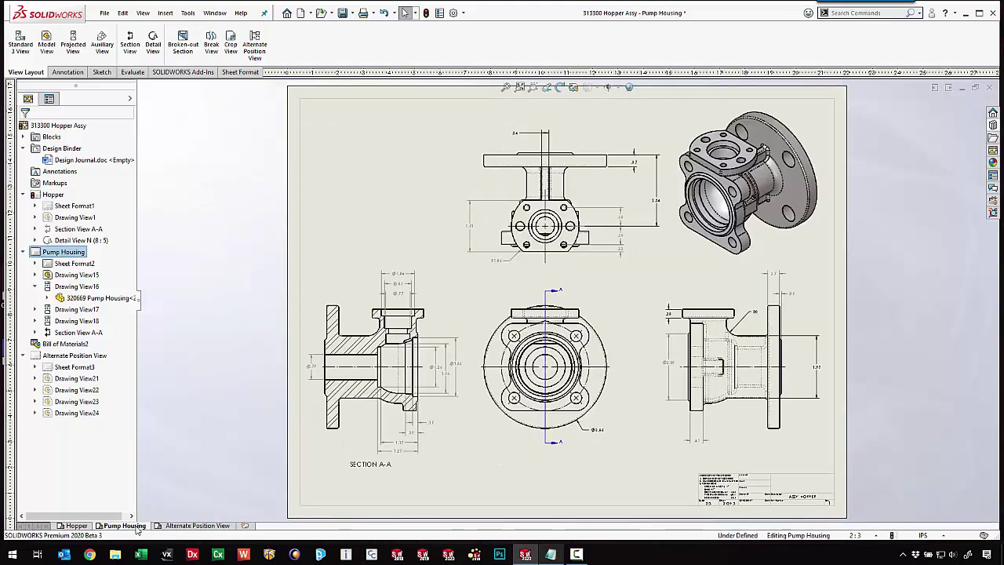
{"action": "left_click", "coordinate": [102, 72]}
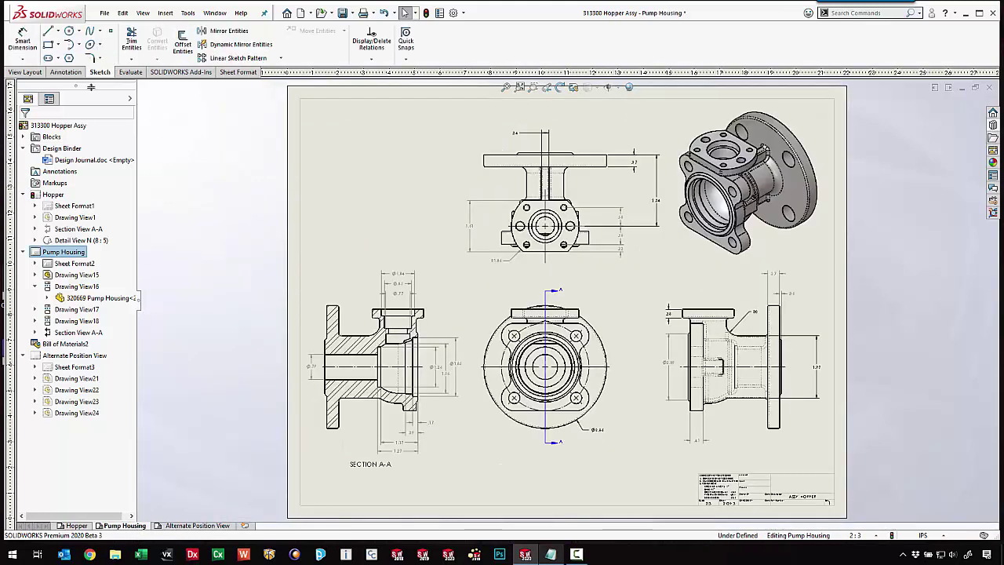
{"action": "left_click", "coordinate": [22, 59]}
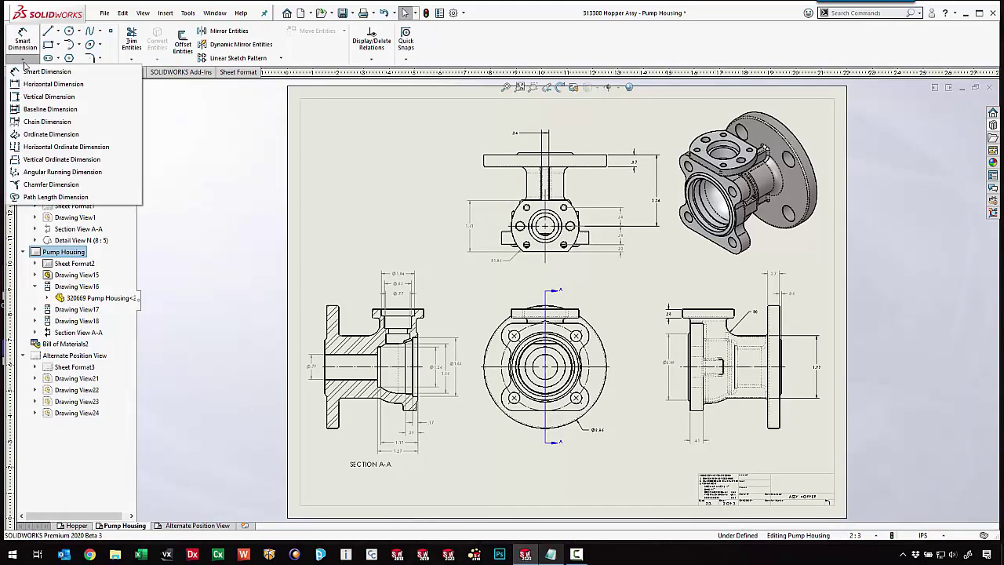
{"action": "left_click", "coordinate": [71, 122]}
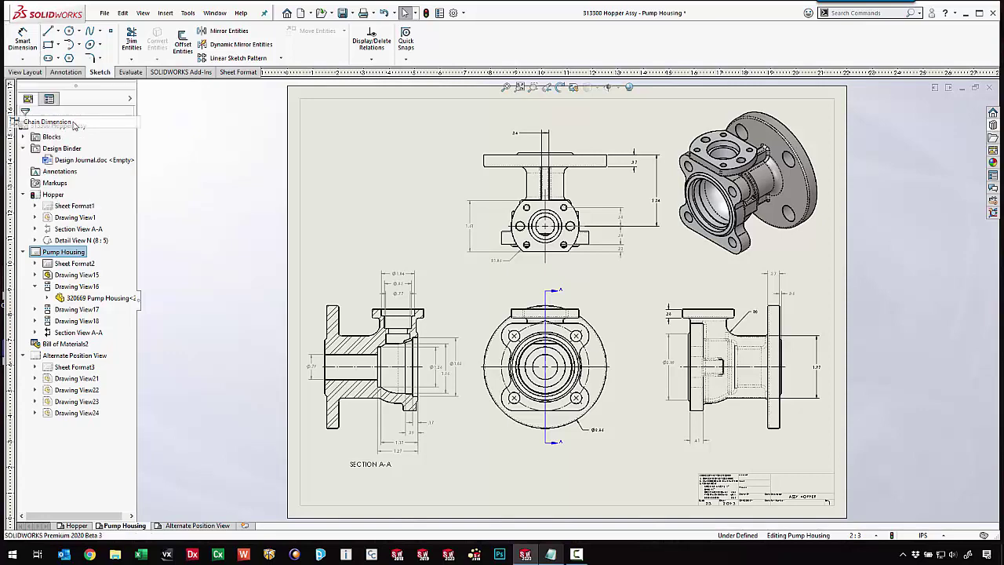
Chain-dimension the front view upward from the bottom edge through the bolt holes to the flange edge.
{"action": "scroll", "coordinate": [632, 420], "scroll_direction": "down", "scroll_amount": 3}
{"action": "scroll", "coordinate": [570, 395], "scroll_direction": "down", "scroll_amount": 1}
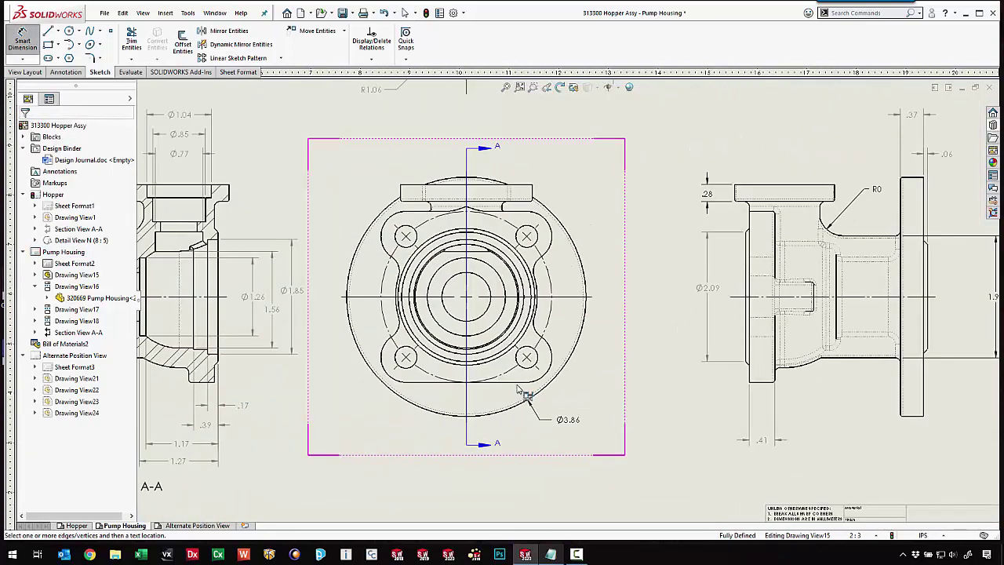
{"action": "left_click", "coordinate": [520, 384]}
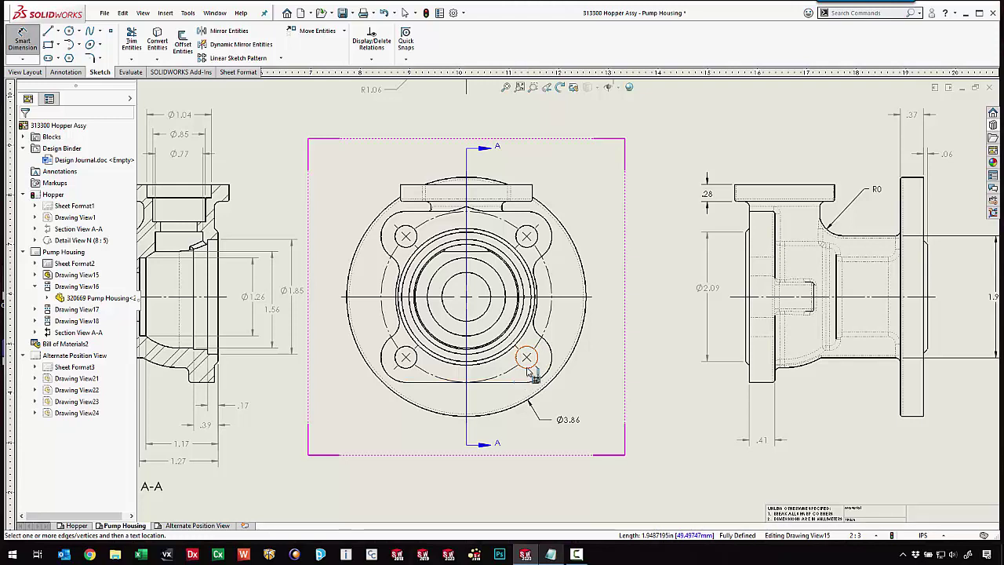
{"action": "left_click", "coordinate": [525, 357]}
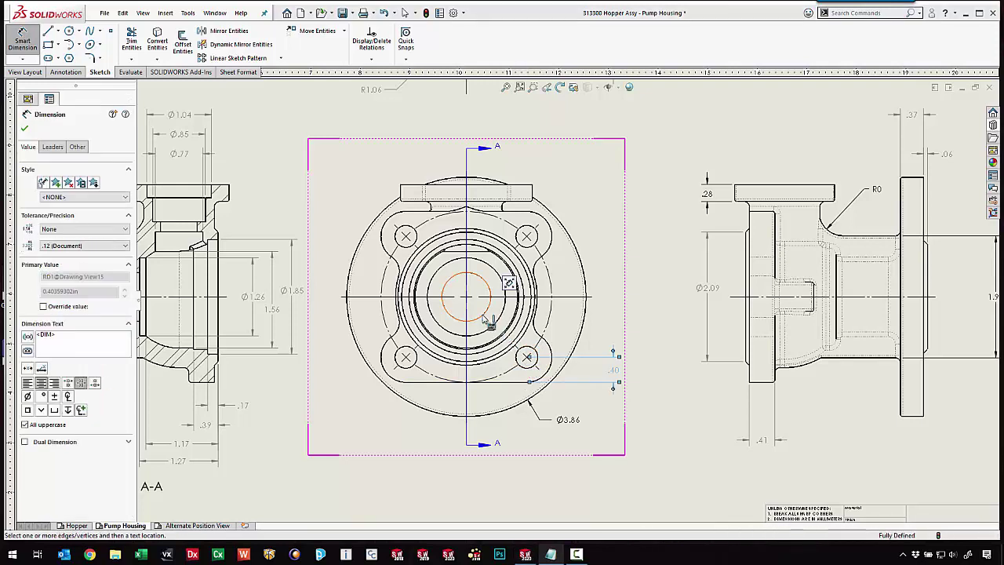
{"action": "left_click", "coordinate": [500, 303]}
{"action": "left_click", "coordinate": [530, 248]}
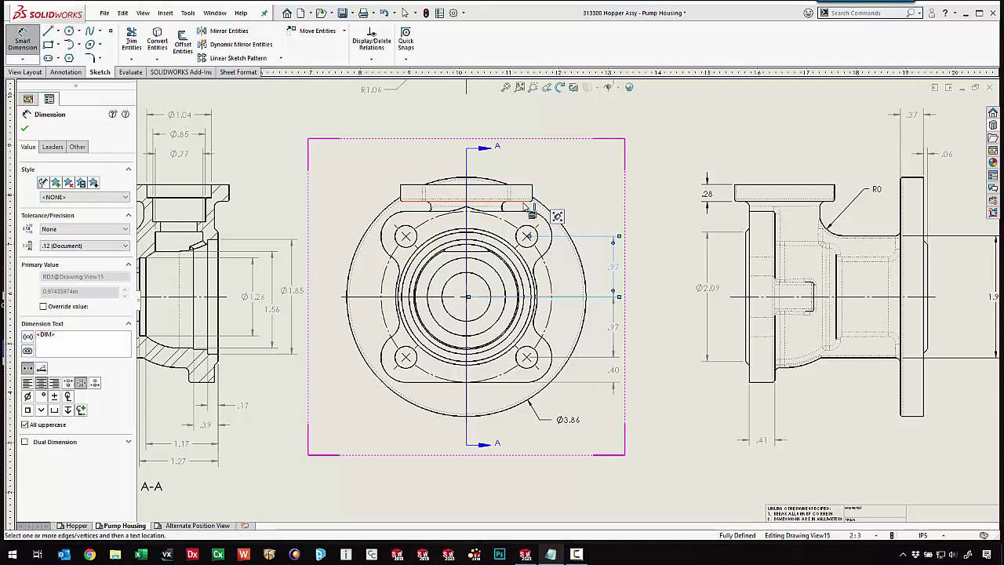
{"action": "left_click", "coordinate": [526, 206]}
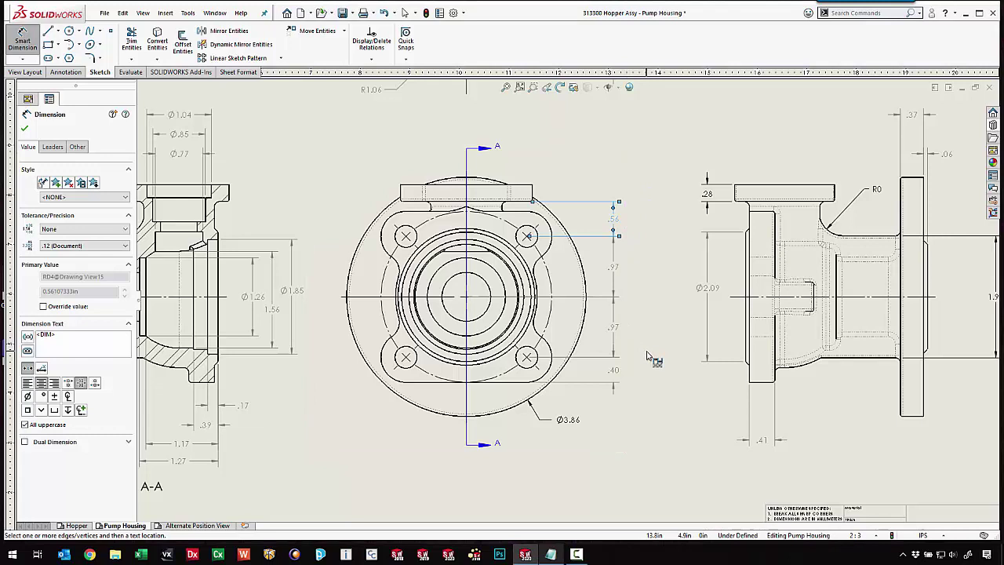
{"action": "key", "text": "Escape"}
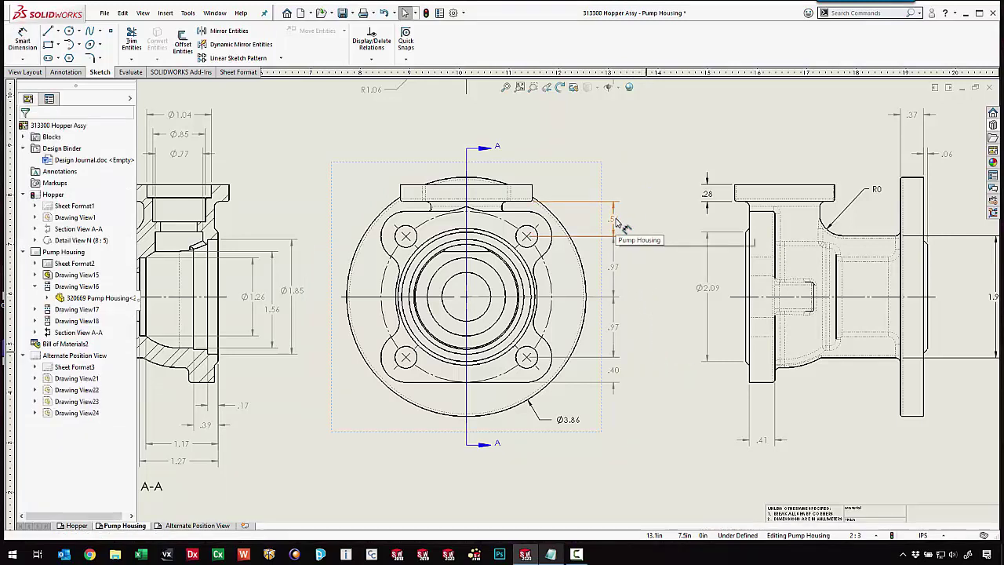
Extend the chain from the .56 dimension with a .16 dimension to the top flange edge.
{"action": "left_click", "coordinate": [625, 244]}
{"action": "right_click", "coordinate": [627, 244]}
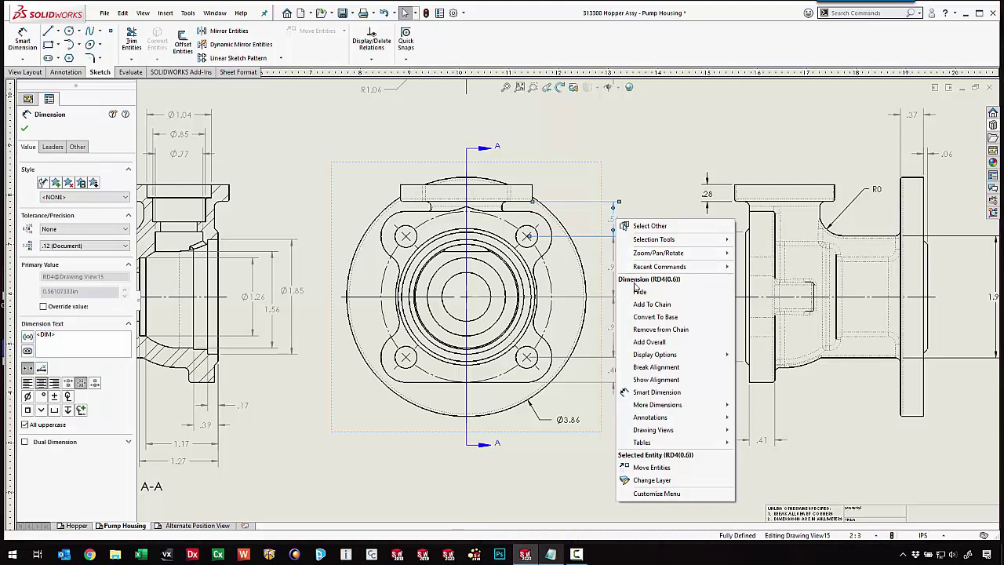
{"action": "left_click", "coordinate": [649, 305]}
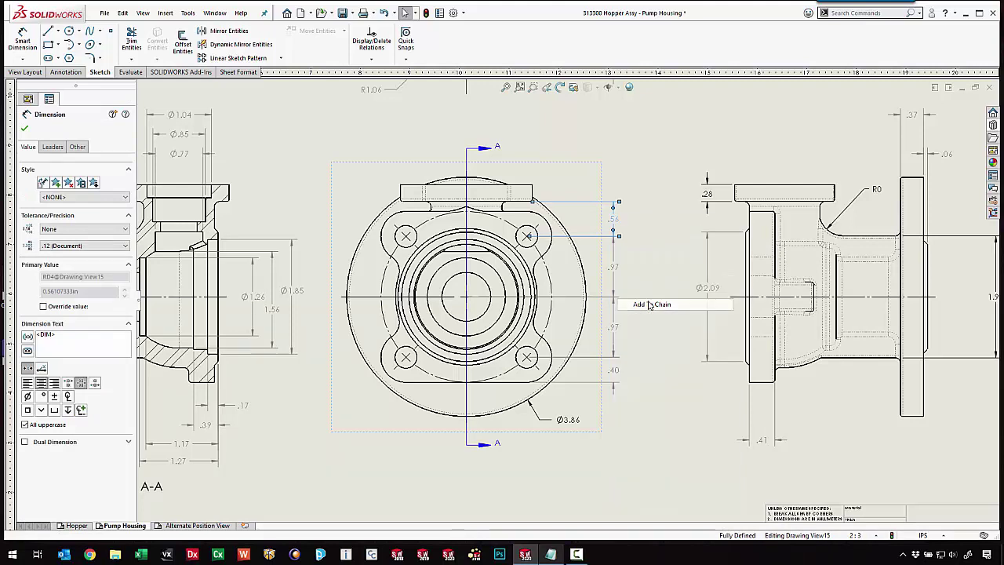
{"action": "left_click", "coordinate": [523, 218]}
{"action": "key", "text": "Escape"}
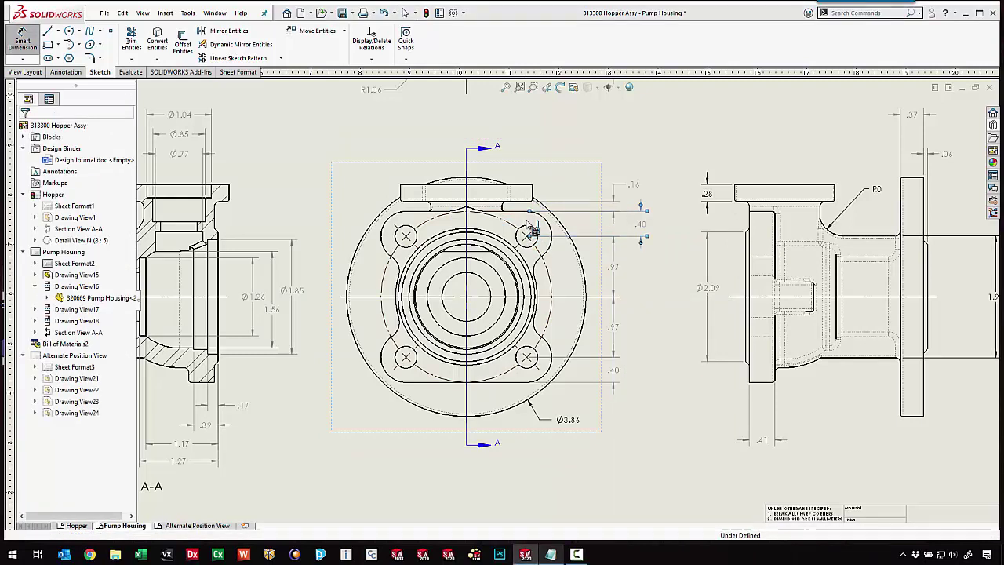
Add a 2.76 overall dimension to the chain and delete the .16 dimension.
{"action": "right_click", "coordinate": [641, 230]}
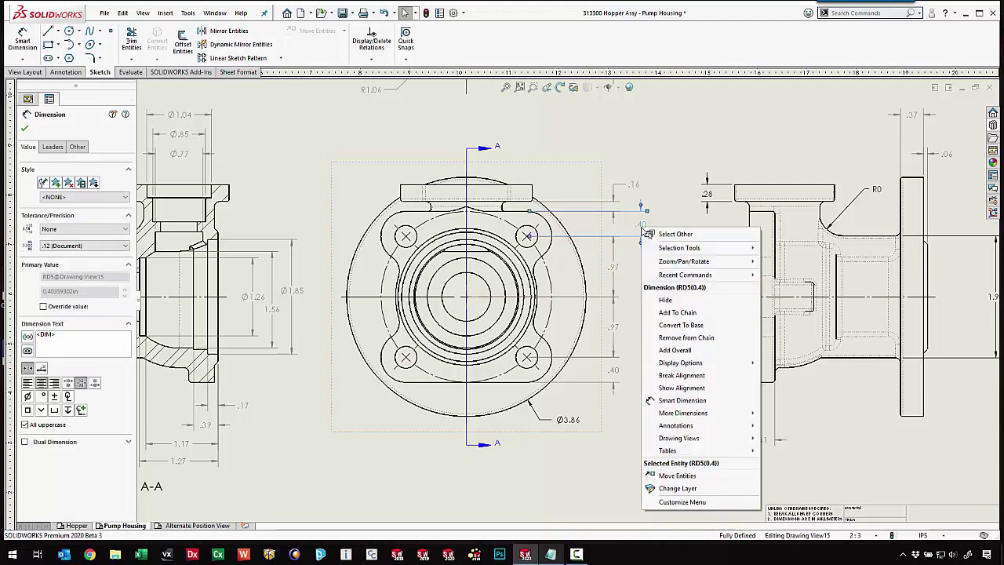
{"action": "left_click", "coordinate": [675, 350]}
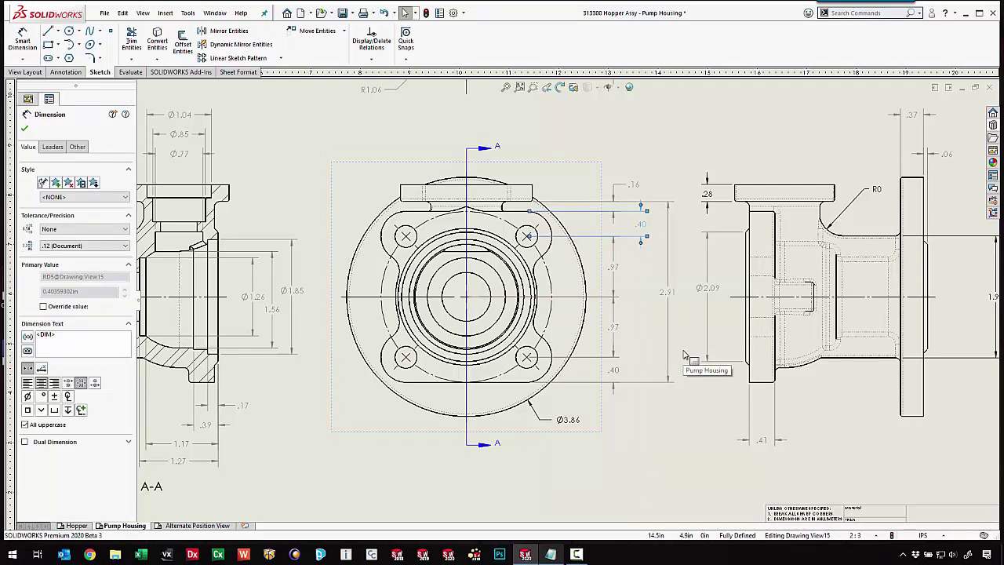
{"action": "key", "text": "Escape"}
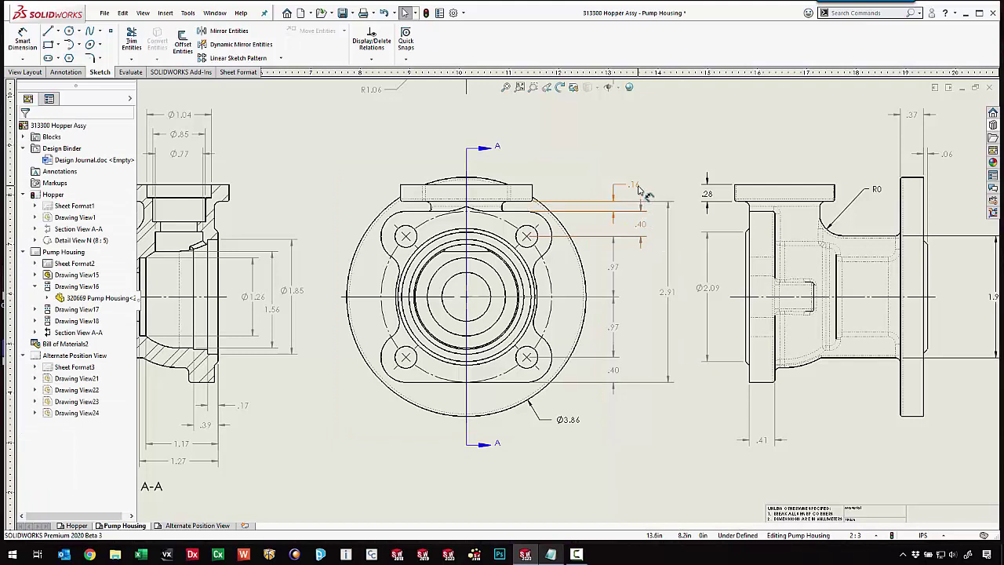
{"action": "left_click", "coordinate": [639, 191]}
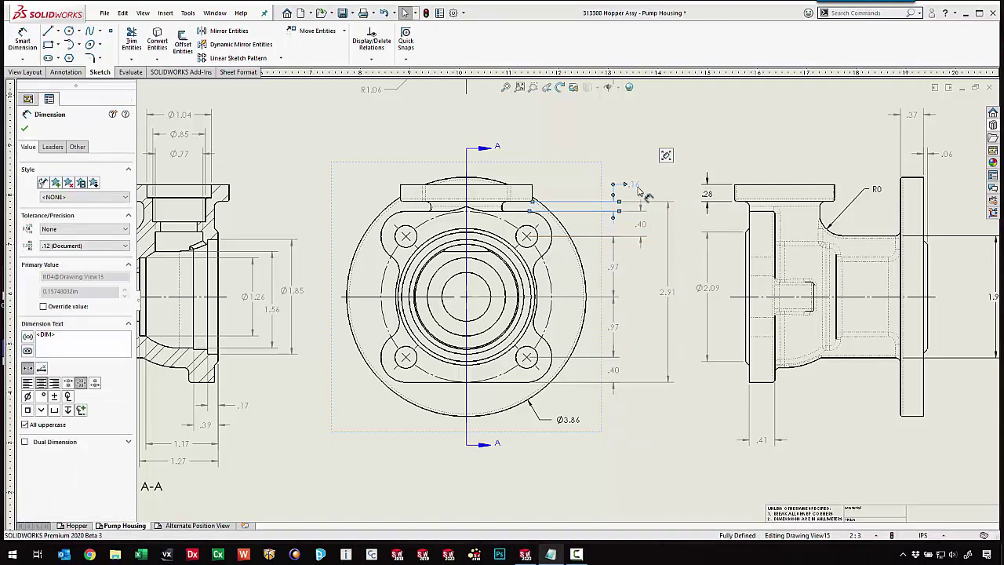
{"action": "key", "text": "Delete"}
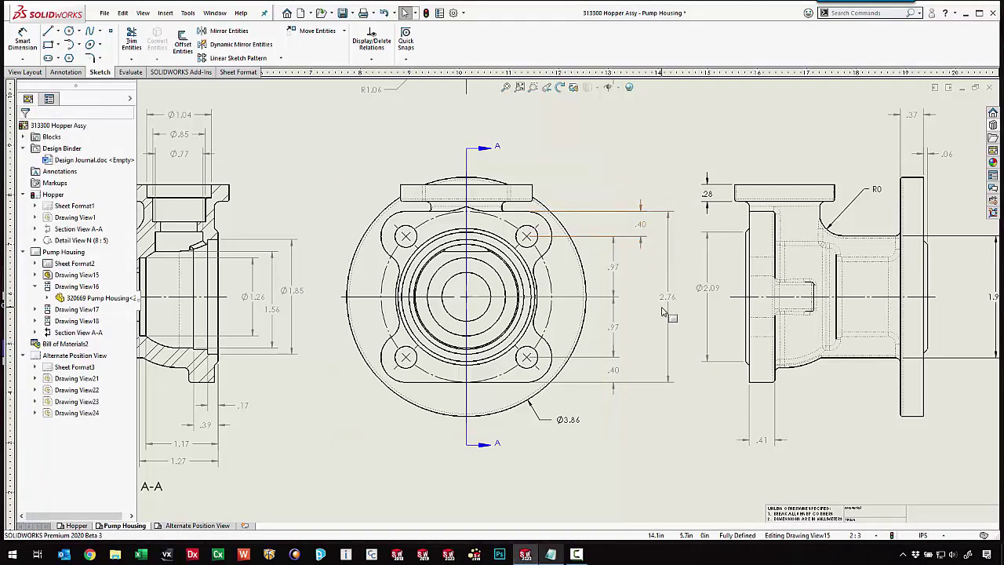
{"action": "left_click", "coordinate": [615, 270]}
{"action": "key", "text": "Escape"}
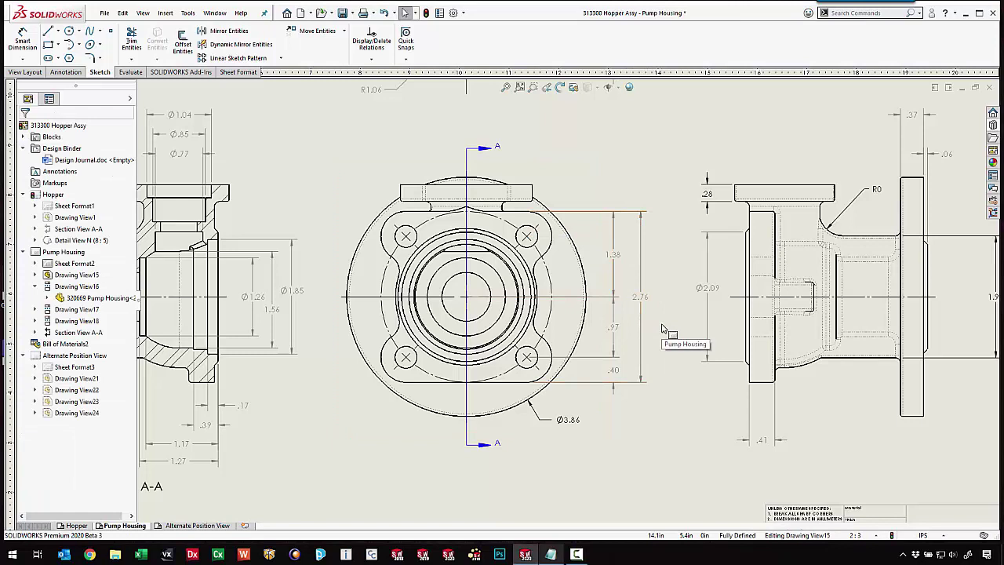
Convert the 2.76 chain dimension to base, giving baseline dimensions .40, 1.38 and 2.76.
{"action": "right_click", "coordinate": [642, 301]}
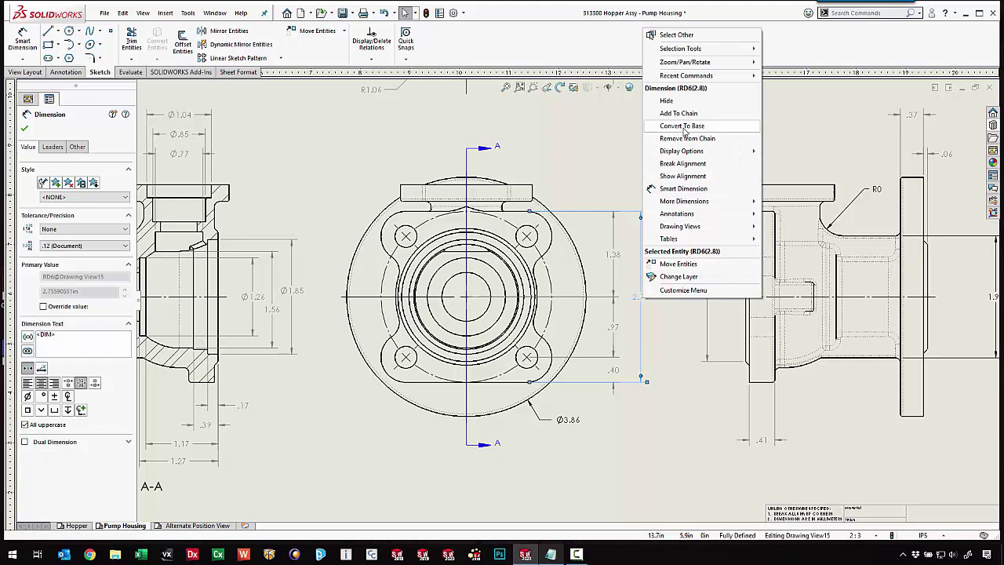
{"action": "left_click", "coordinate": [683, 127]}
{"action": "left_click", "coordinate": [624, 174]}
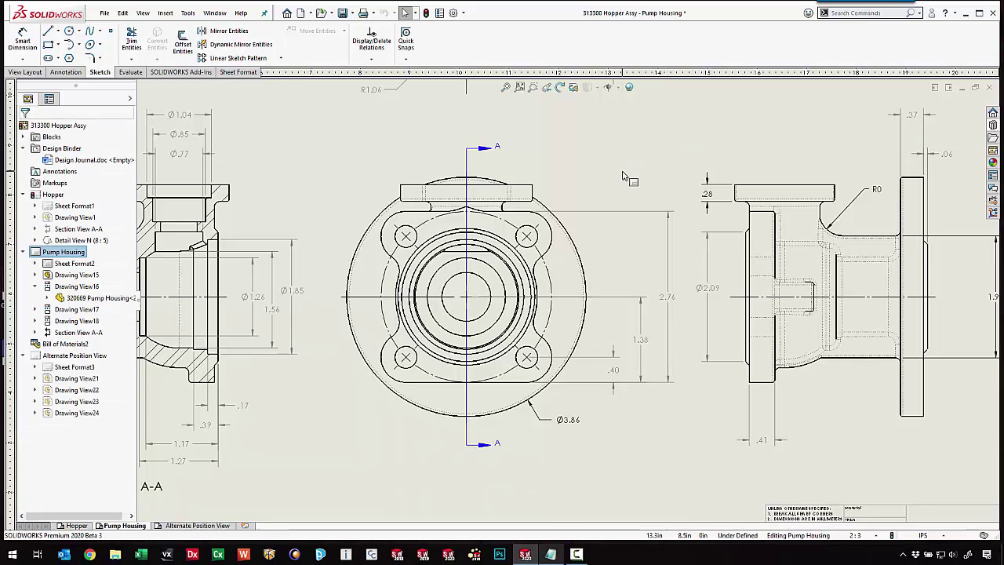
Add Alternate Position View to Drawing View16 using the Casting configuration.
{"action": "scroll", "coordinate": [636, 191], "scroll_direction": "up", "scroll_amount": 4}
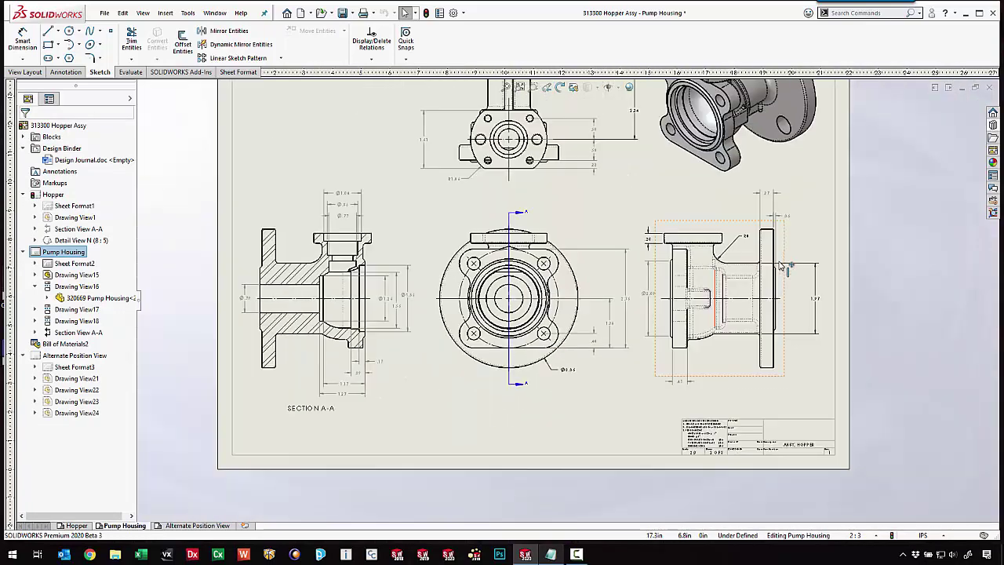
{"action": "scroll", "coordinate": [737, 277], "scroll_direction": "down", "scroll_amount": 2}
{"action": "scroll", "coordinate": [736, 276], "scroll_direction": "down", "scroll_amount": 1}
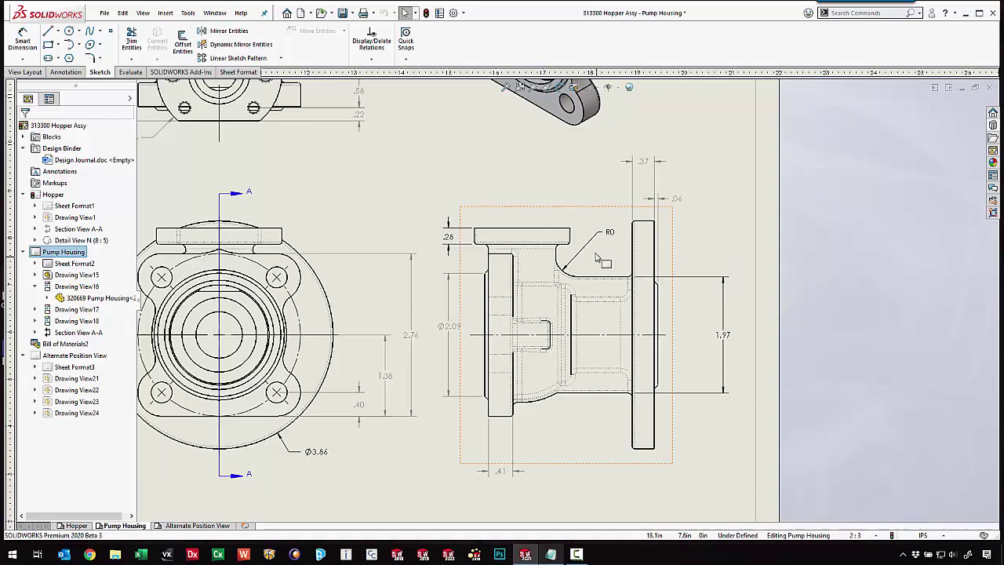
{"action": "left_click", "coordinate": [569, 444]}
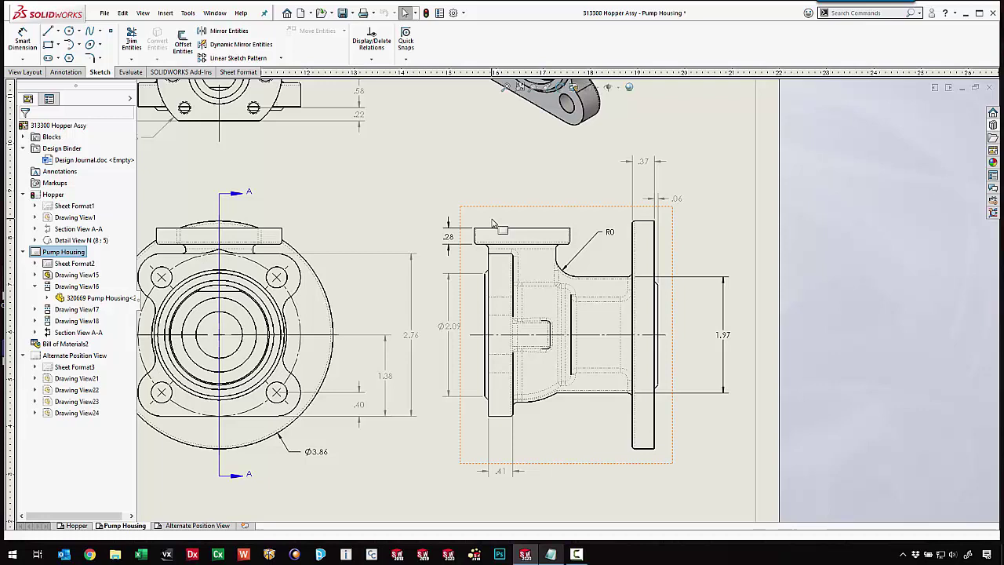
{"action": "left_click", "coordinate": [25, 72]}
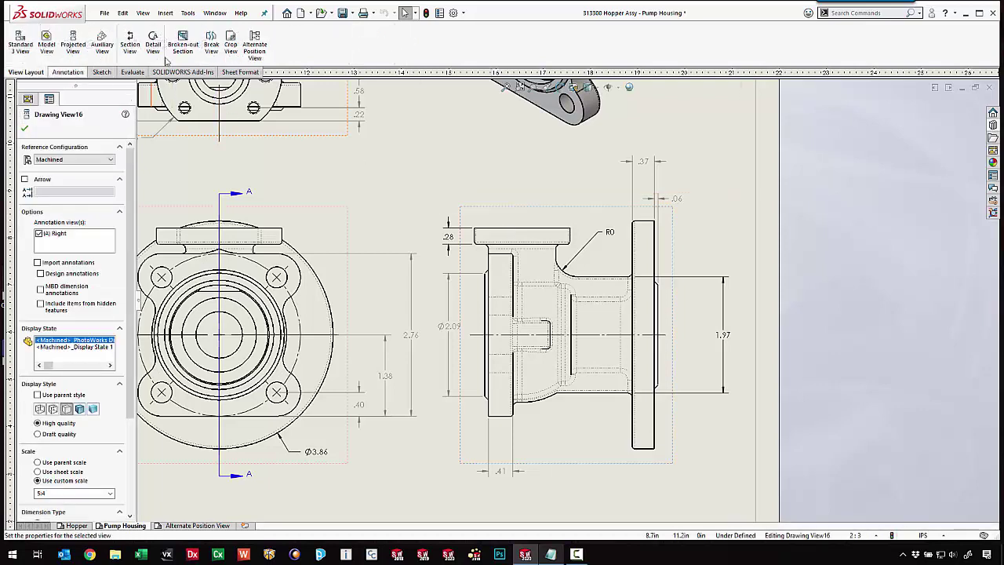
{"action": "left_click", "coordinate": [254, 43]}
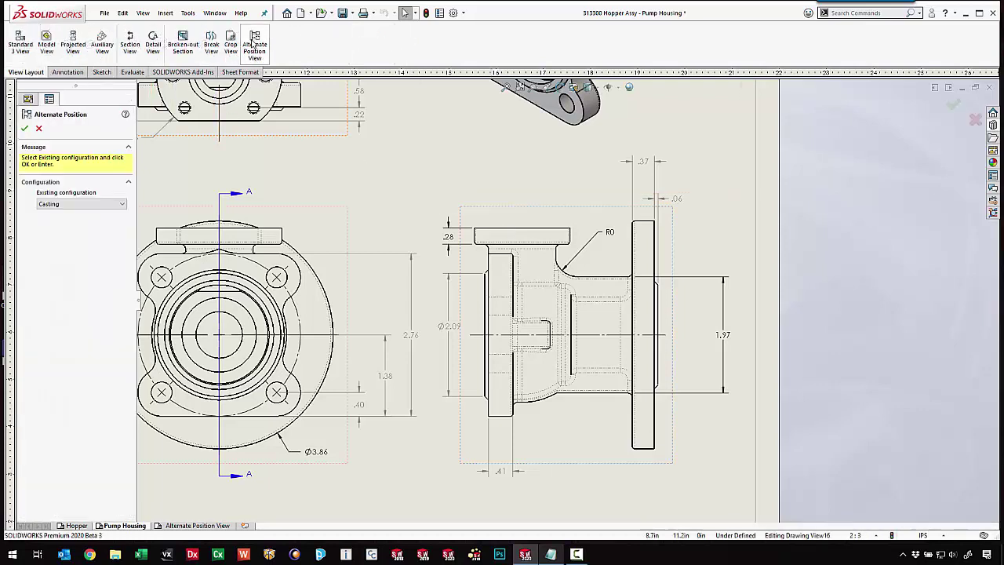
{"action": "left_click", "coordinate": [25, 128]}
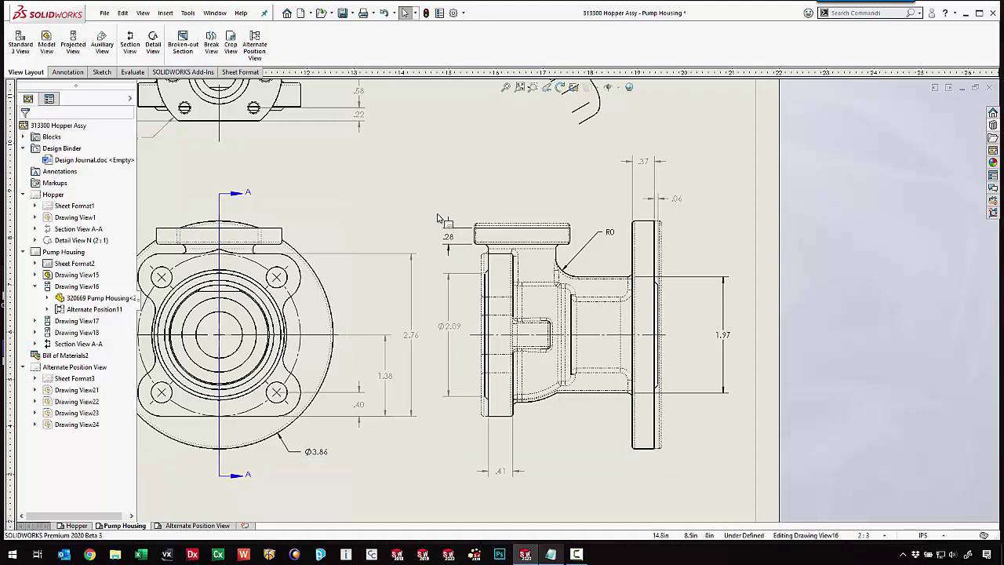
{"action": "scroll", "coordinate": [441, 219], "scroll_direction": "down", "scroll_amount": 3}
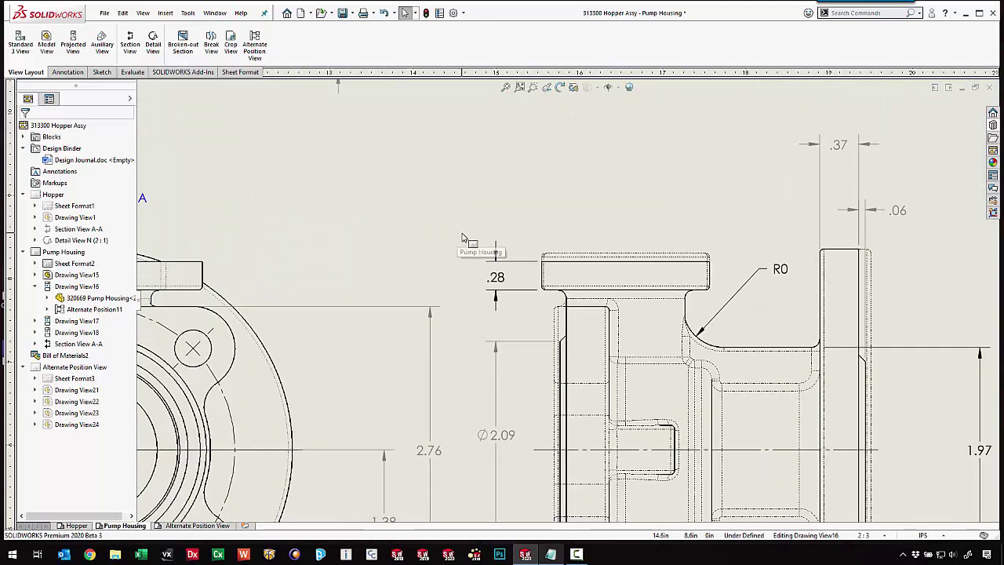
Smart-dimension the two offset top edges of the side view, placing .08 above the part.
{"action": "left_click", "coordinate": [92, 72]}
{"action": "left_click", "coordinate": [22, 41]}
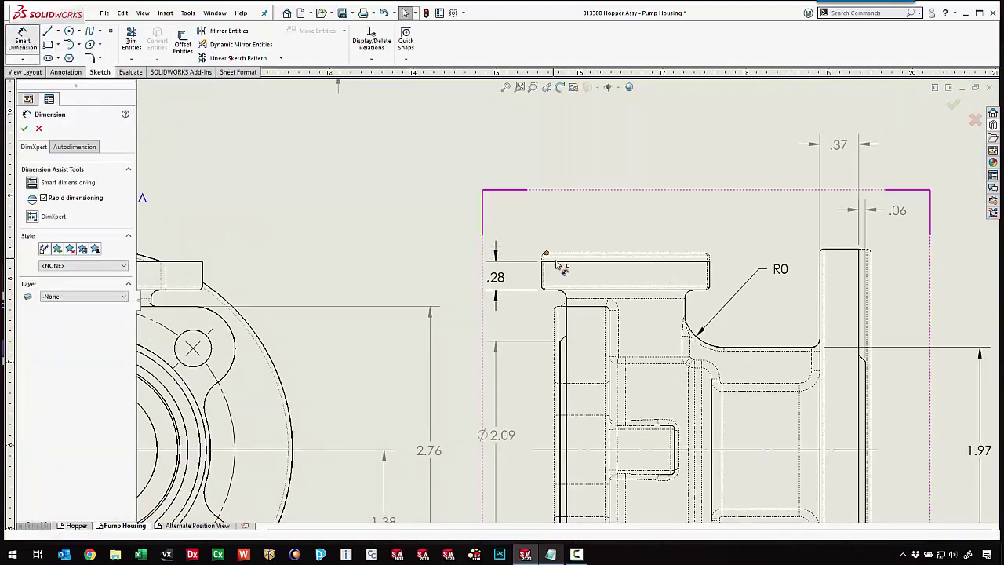
{"action": "left_click", "coordinate": [559, 265]}
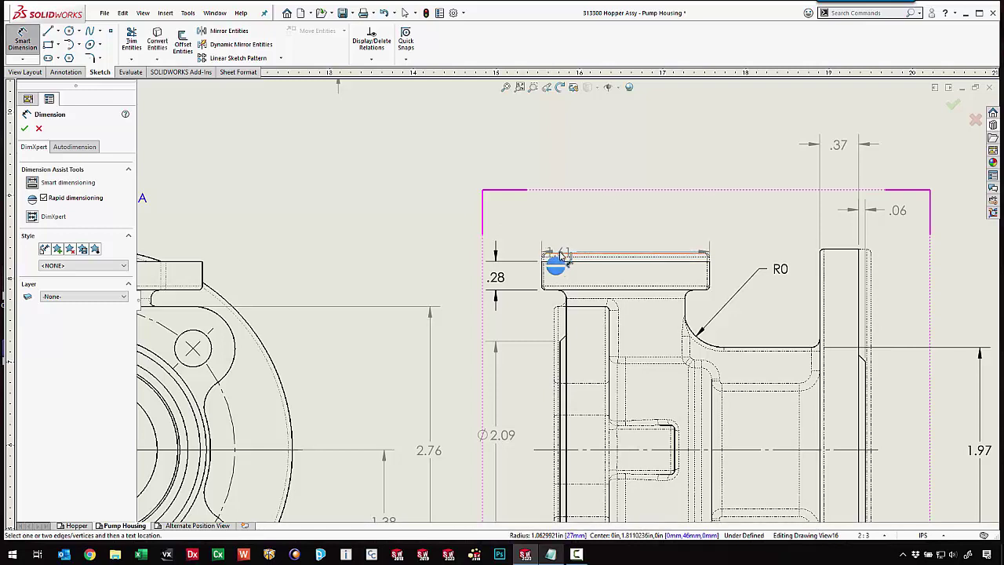
{"action": "left_click", "coordinate": [563, 253]}
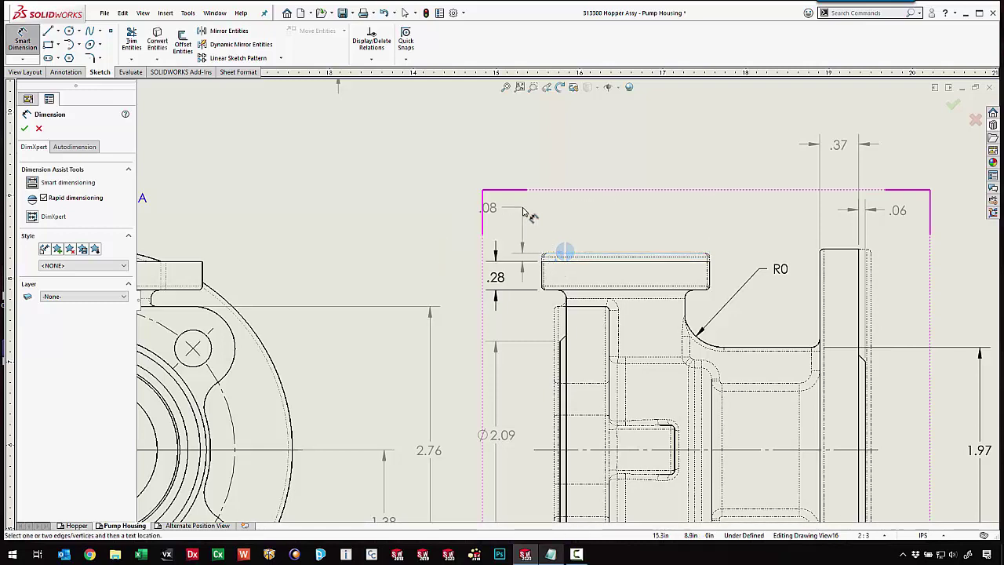
{"action": "left_click", "coordinate": [525, 213]}
{"action": "key", "text": "Escape"}
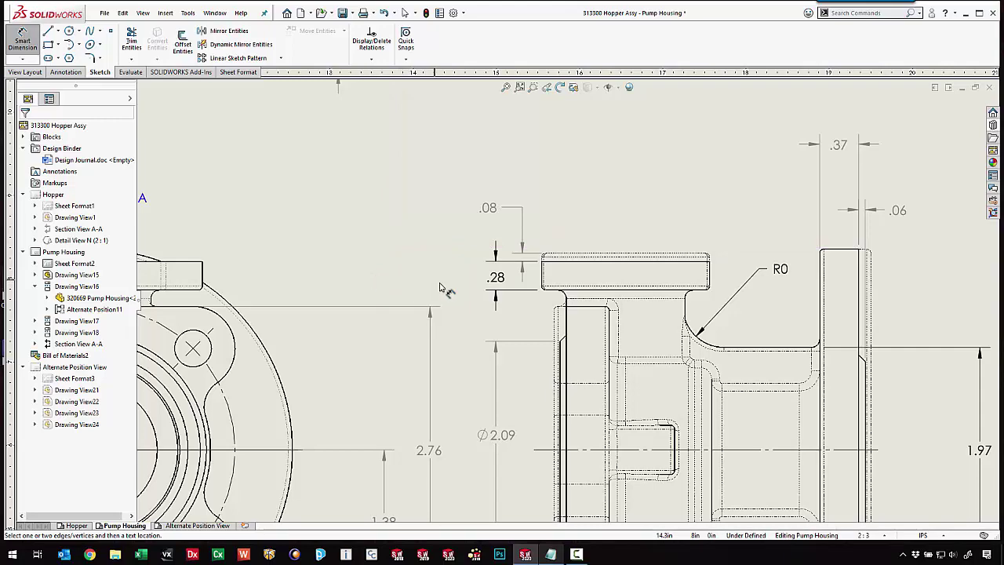
{"action": "scroll", "coordinate": [448, 285], "scroll_direction": "up", "scroll_amount": 5}
{"action": "scroll", "coordinate": [653, 405], "scroll_direction": "down", "scroll_amount": 2}
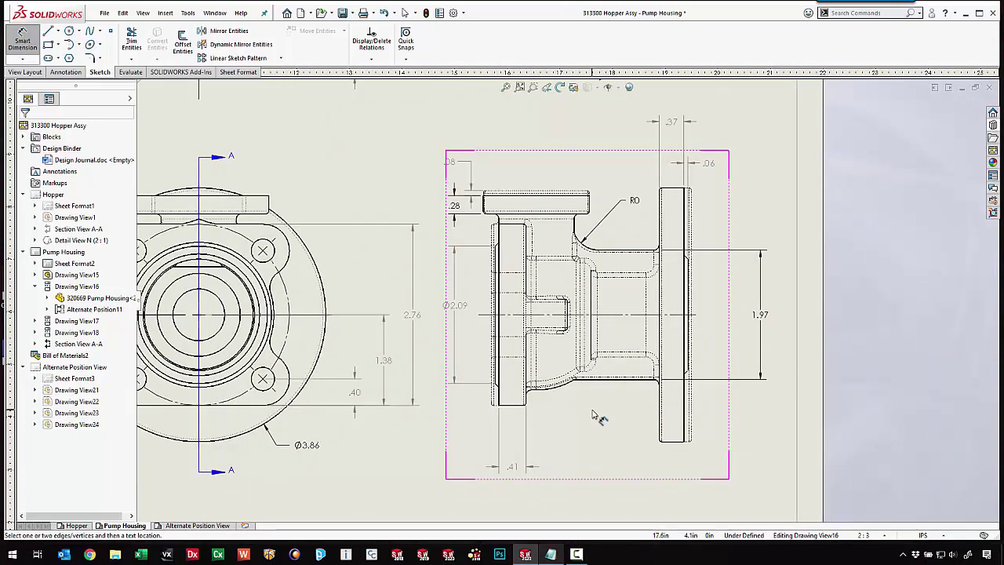
Open the Alternate Position View sheet and look over its pipe, spring and slotted plate views.
{"action": "left_click", "coordinate": [195, 525]}
{"action": "scroll", "coordinate": [375, 187], "scroll_direction": "down", "scroll_amount": 3}
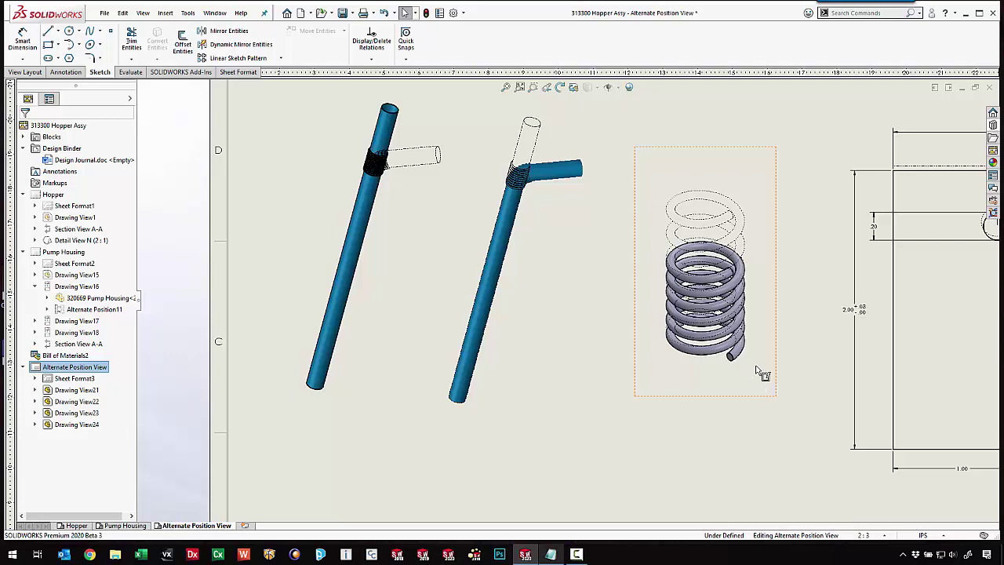
{"action": "scroll", "coordinate": [816, 353], "scroll_direction": "up", "scroll_amount": 5}
{"action": "scroll", "coordinate": [713, 313], "scroll_direction": "down", "scroll_amount": 6}
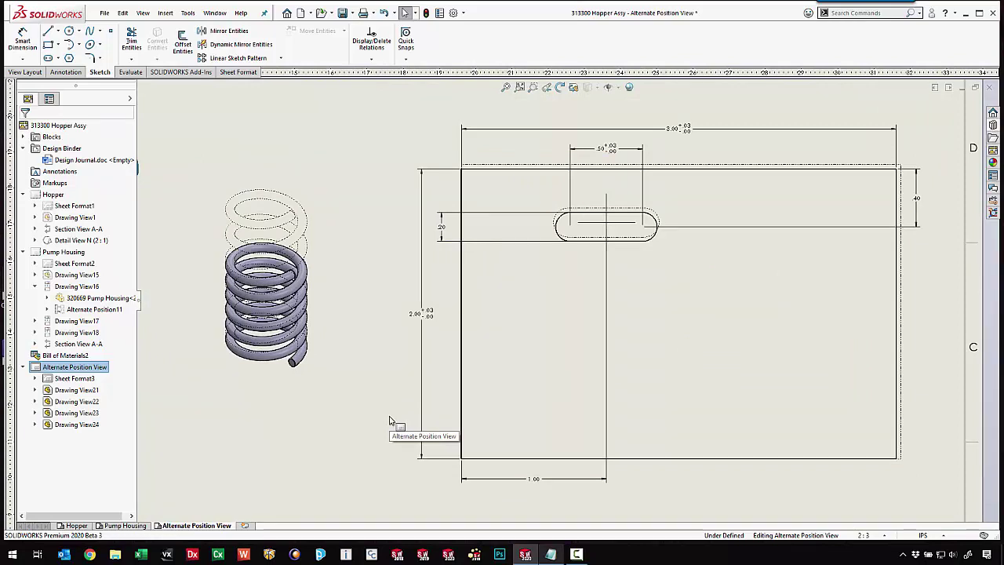
Zoom to fit the Alternate Position View sheet, showing the pipes, spring and slotted plate.
{"action": "key", "text": "f"}
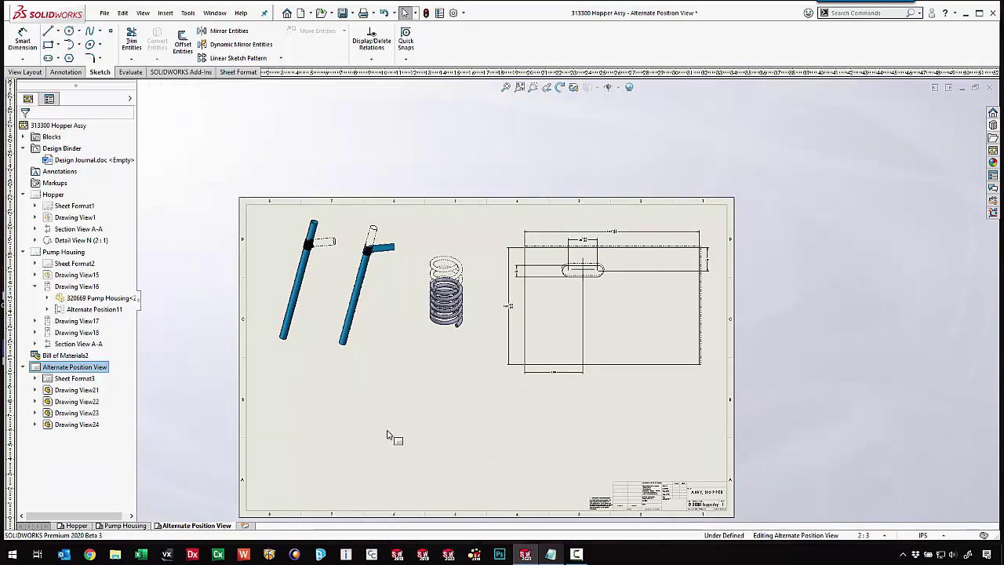
{"action": "left_click", "coordinate": [507, 88]}
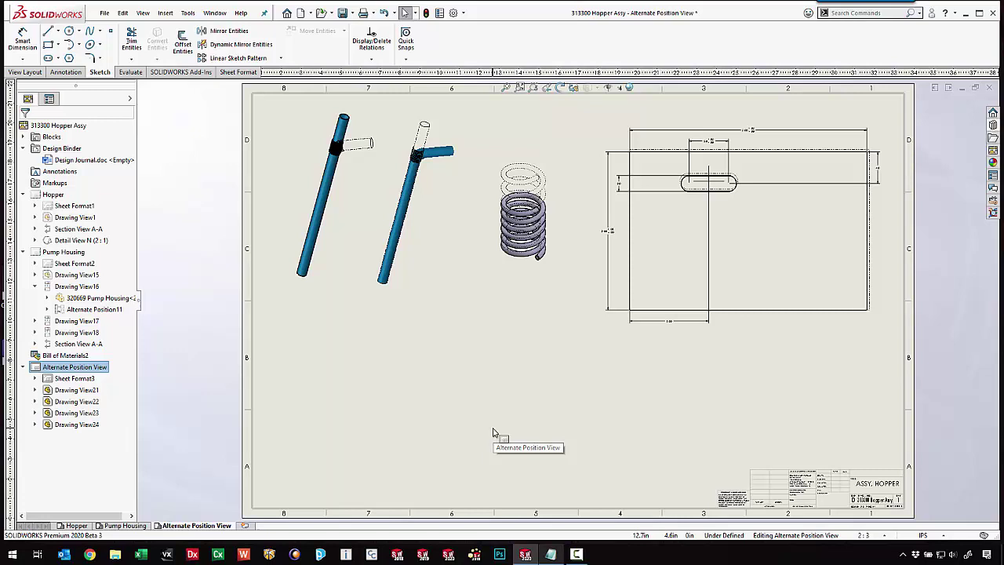